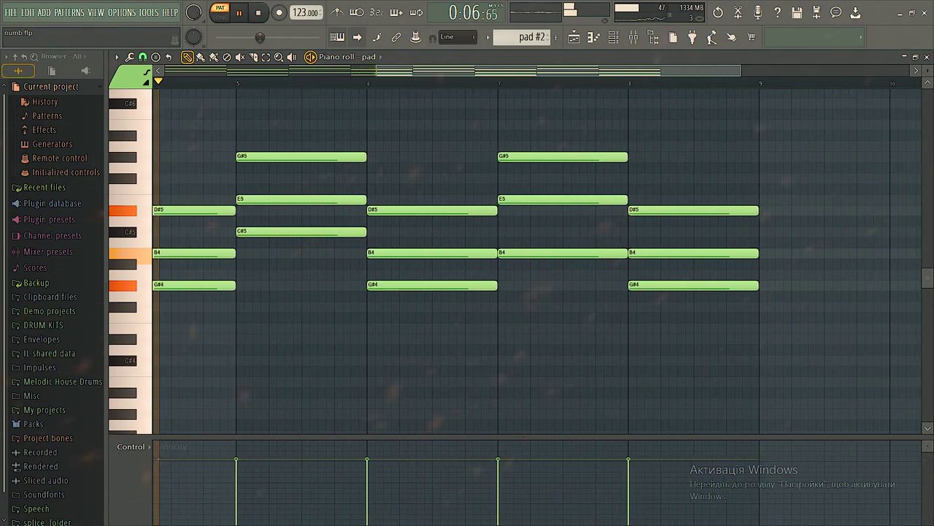
# Stop the pad pattern's playback and open the pad channel's instrument from the channel rack
pyautogui.press('space')
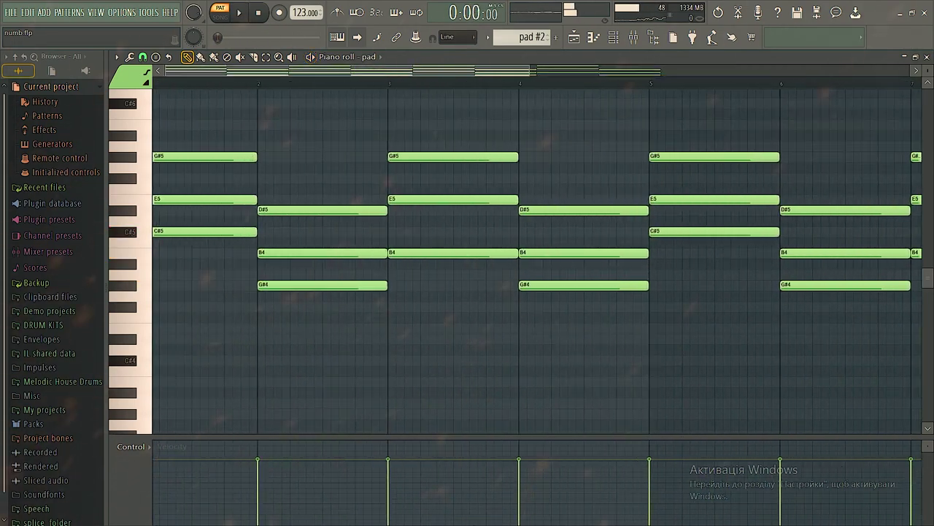
pyautogui.click(615, 35)
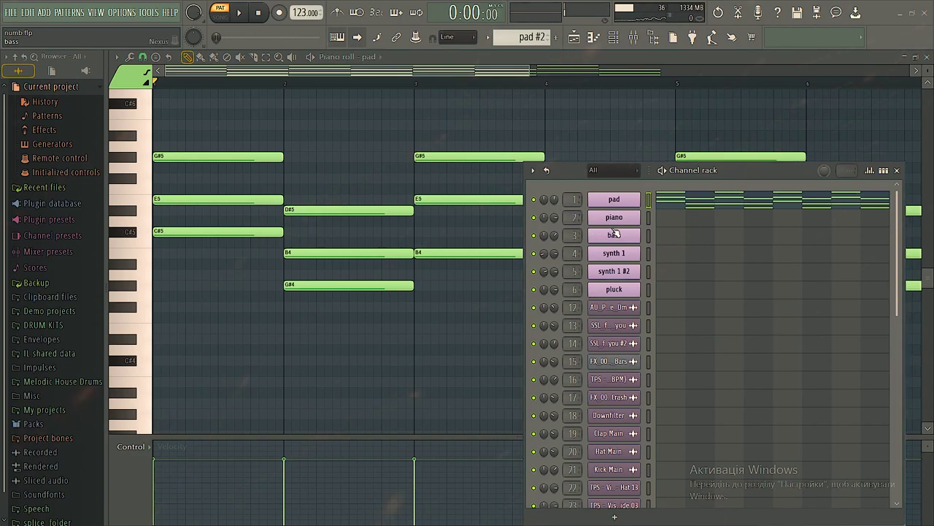
pyautogui.click(614, 204)
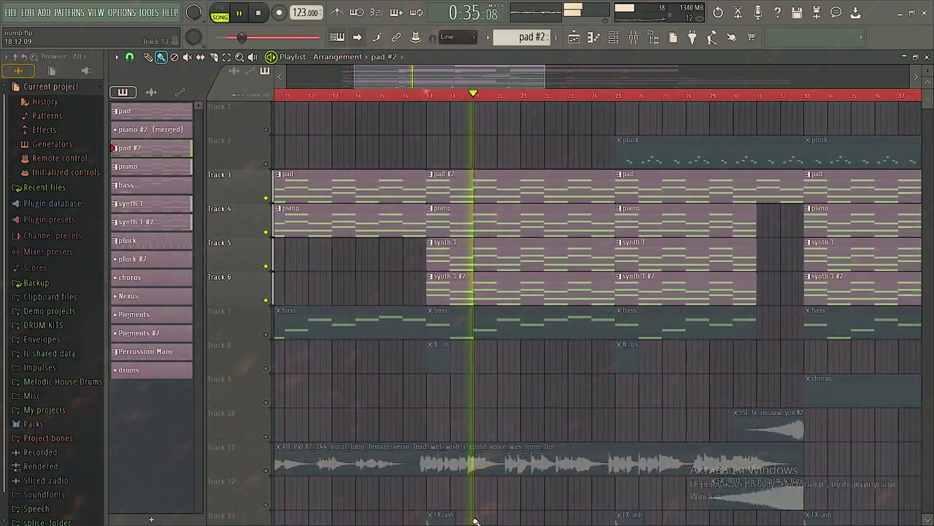
# Audition the piano, synth 1 and synth 1 #2 tracks one at a time and together with the pad track
pyautogui.click(266, 197)
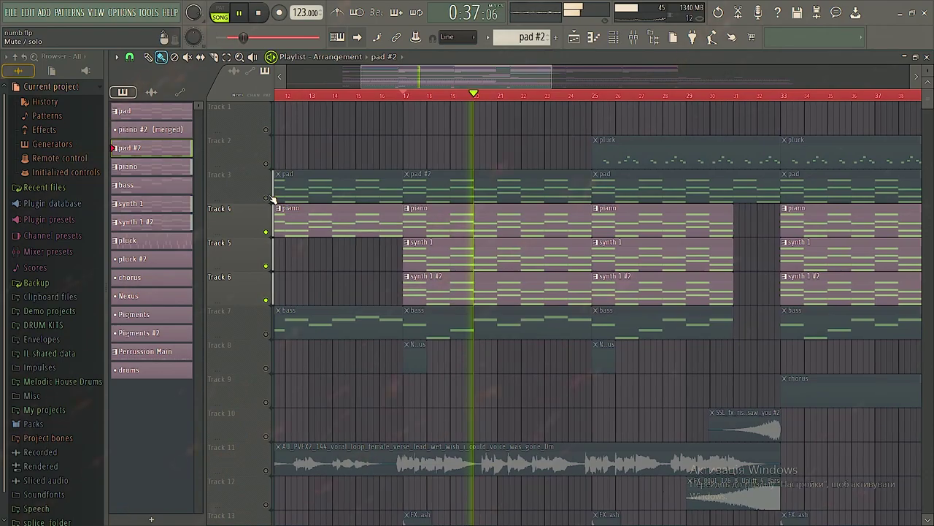
pyautogui.click(266, 266)
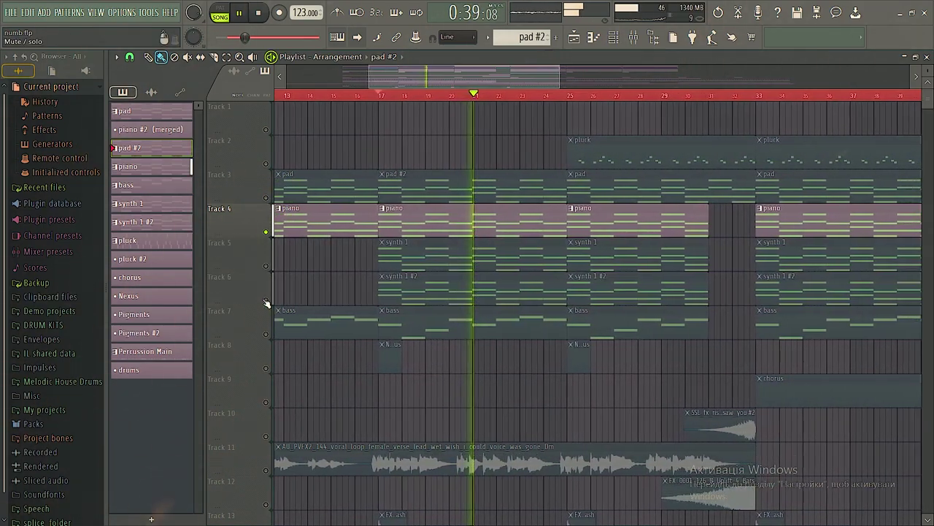
pyautogui.click(266, 231)
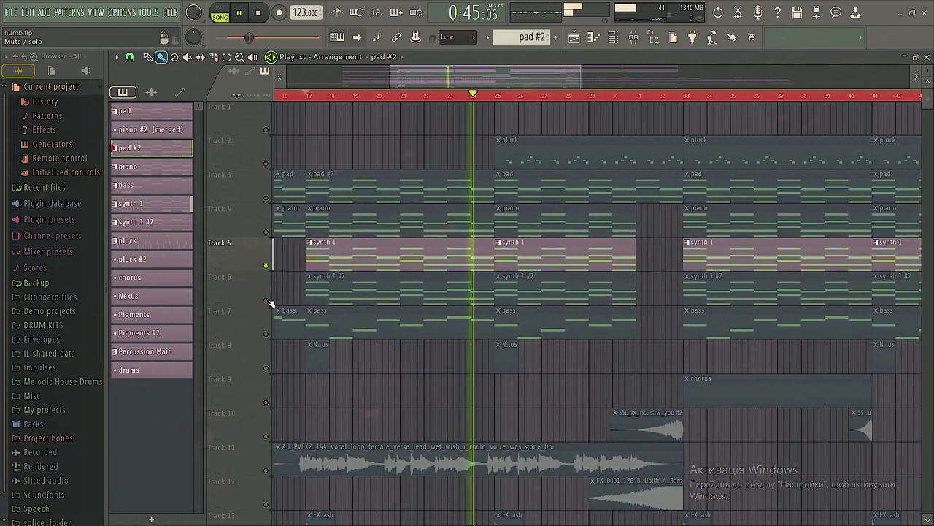
pyautogui.click(267, 300)
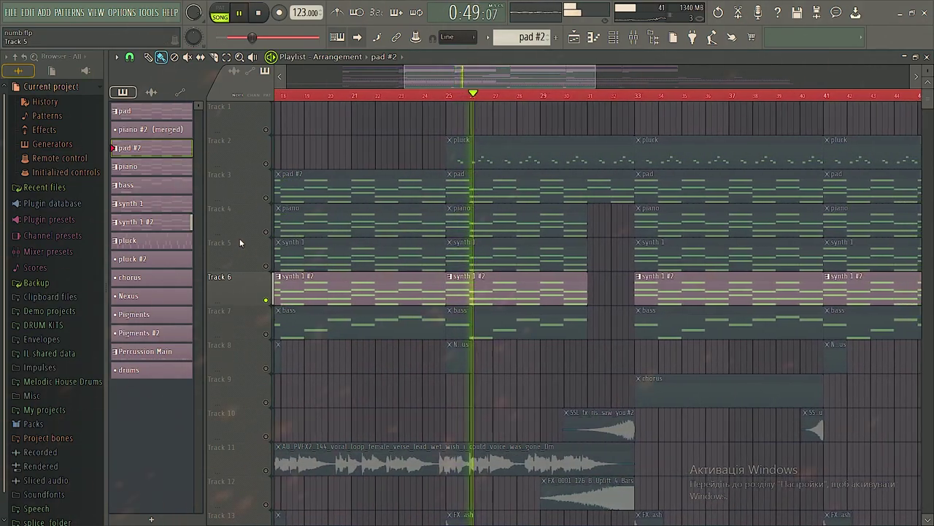
pyautogui.moveTo(267, 197); pyautogui.dragTo(268, 269)
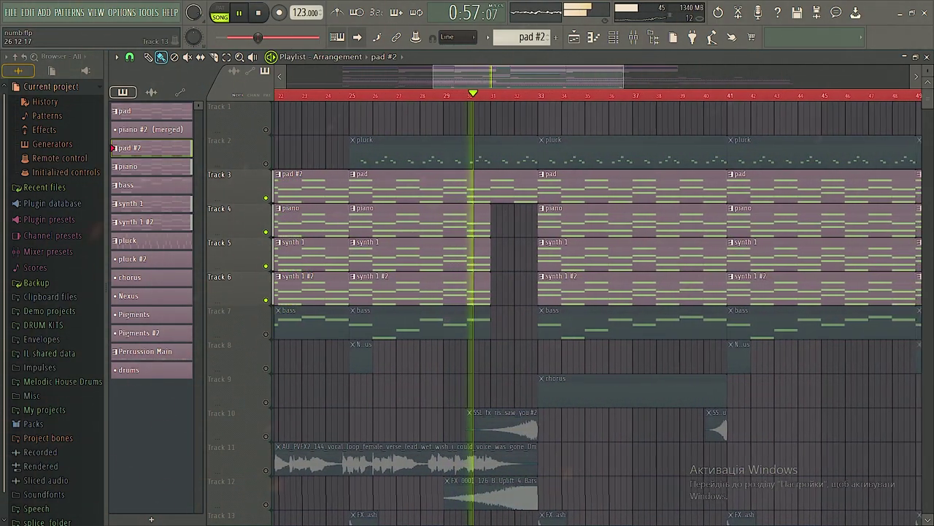
pyautogui.press('space')
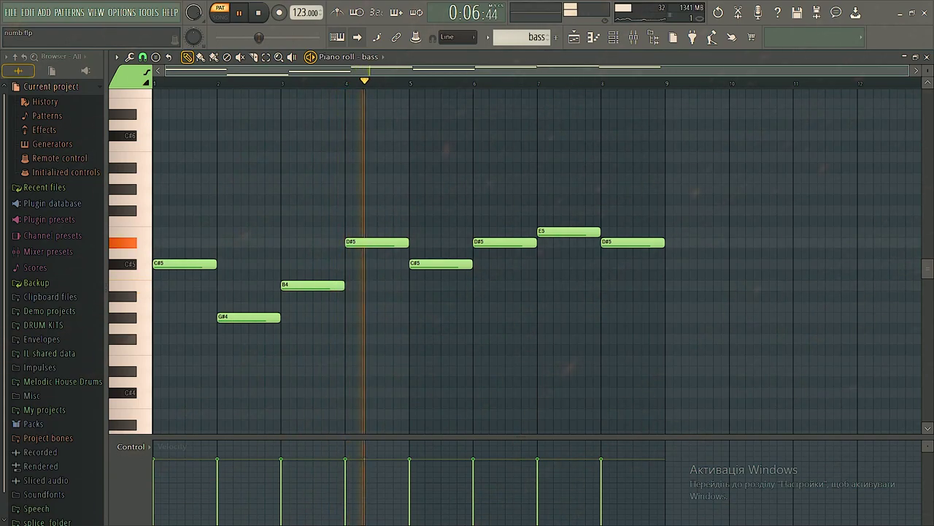
# Open the bass channel's Nexus instrument and mark the Deep House Sub preset as a favourite
pyautogui.click(613, 37)
pyautogui.click(614, 235)
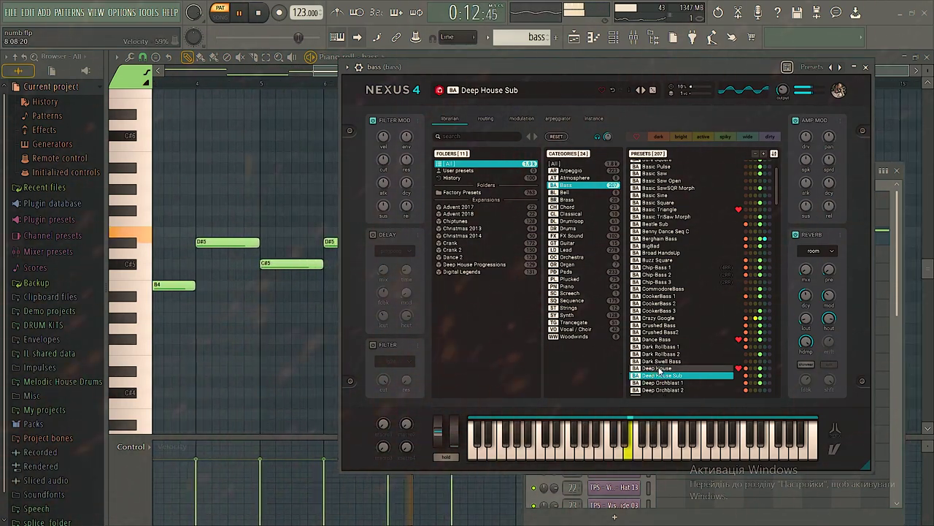
pyautogui.click(738, 375)
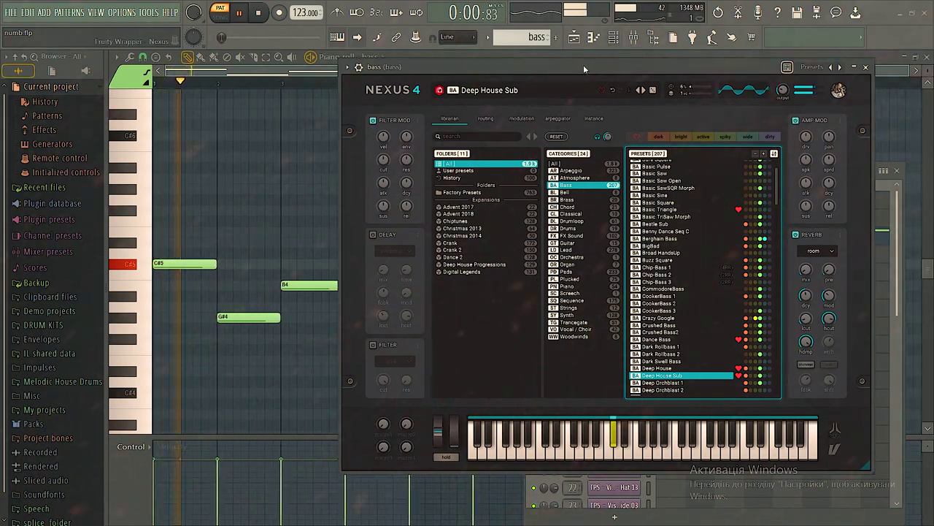
pyautogui.press('Escape')
# Open Kickstart 2 on the bass mixer track, stop playback and bring up the playlist with the plugin window moved aside
pyautogui.click(630, 38)
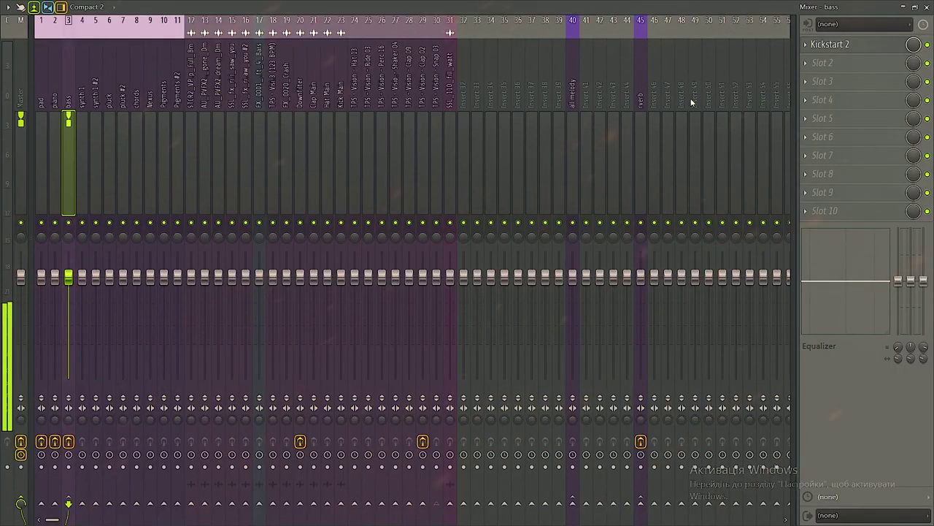
pyautogui.click(832, 45)
pyautogui.press('F9')
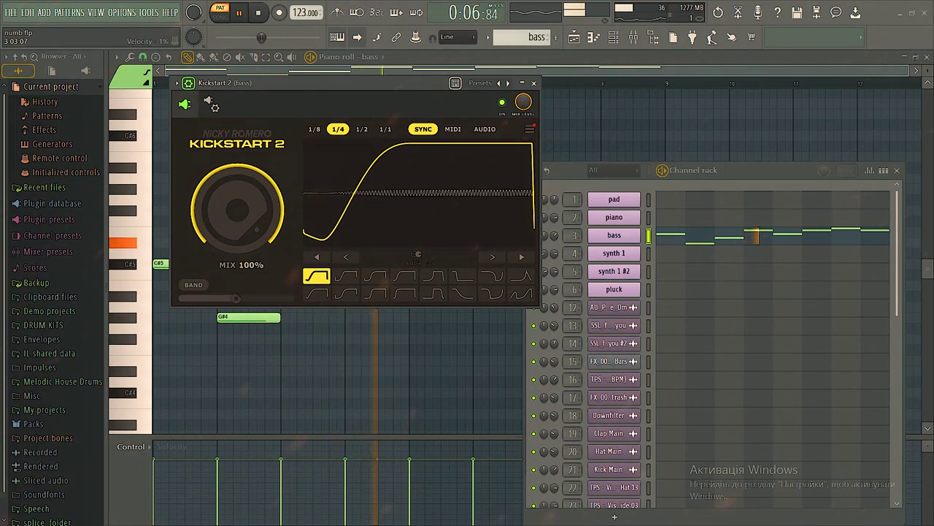
pyautogui.press('space')
pyautogui.press('F5')
pyautogui.press('F6')
pyautogui.moveTo(328, 83); pyautogui.dragTo(175, 108)
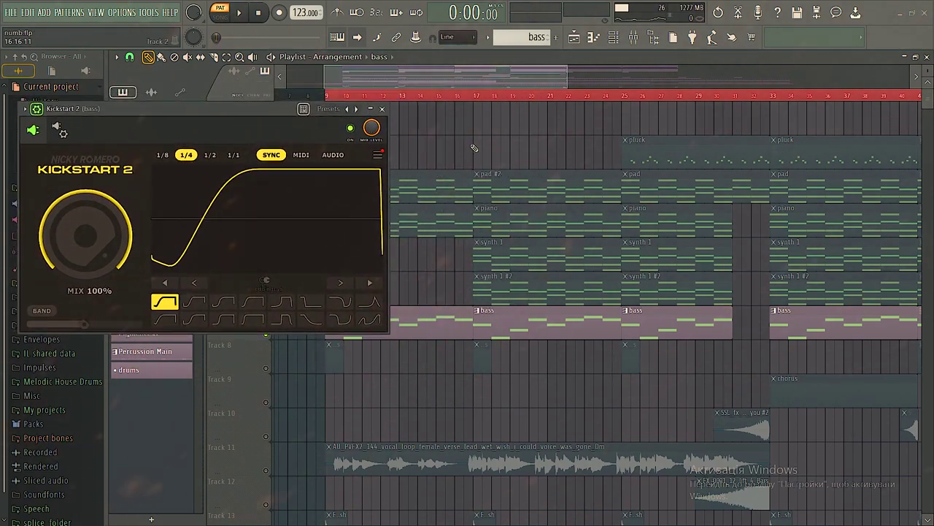
# Unmute playlist tracks 18 and 20 alongside the bass and play the song from bar 17
pyautogui.click(478, 97)
pyautogui.click(381, 109)
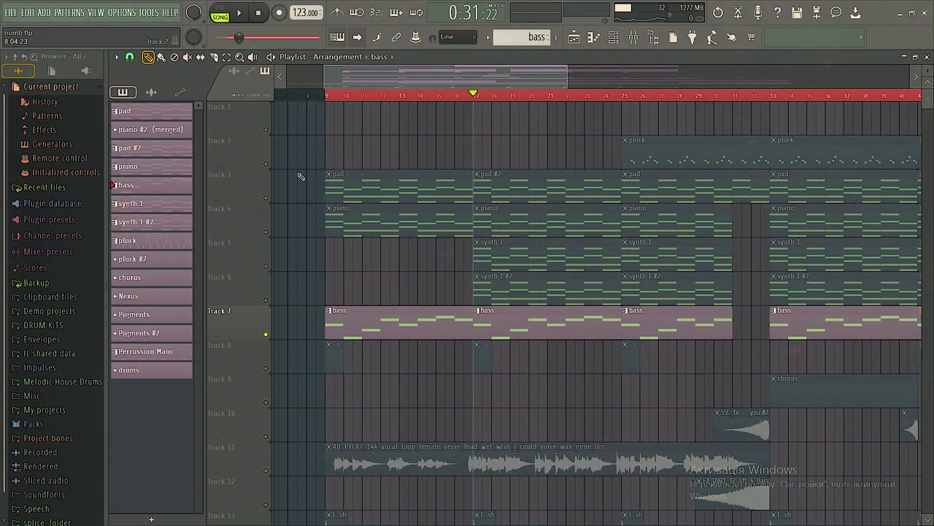
pyautogui.scroll(-6, 300, 205)
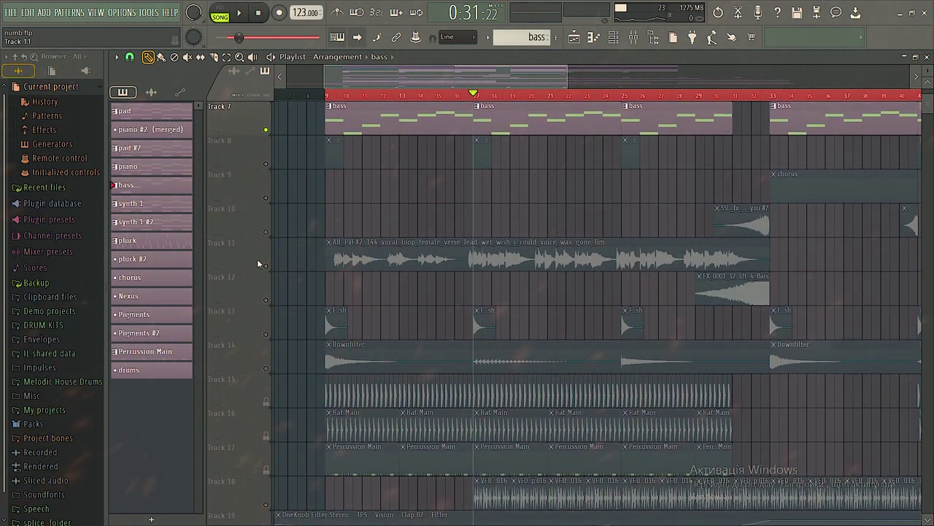
pyautogui.click(265, 266)
pyautogui.click(266, 266)
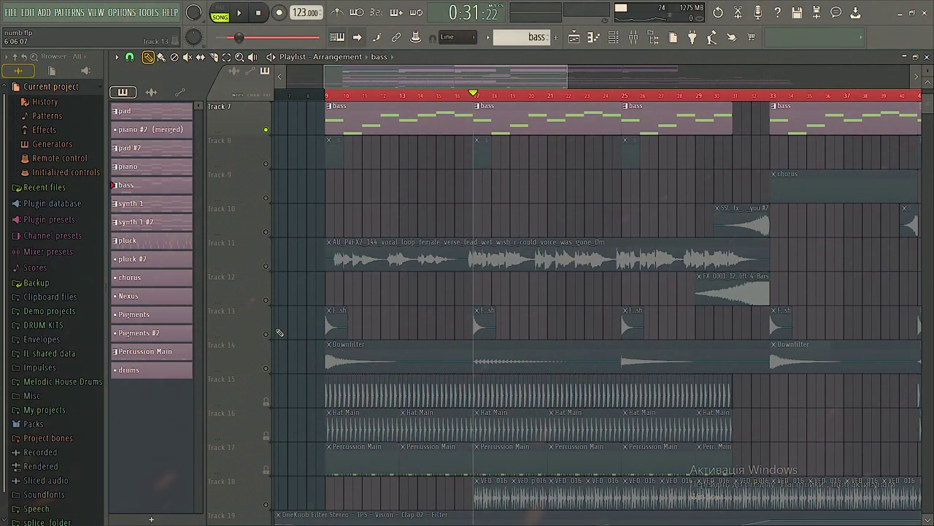
pyautogui.scroll(-2, 268, 402)
pyautogui.click(265, 448)
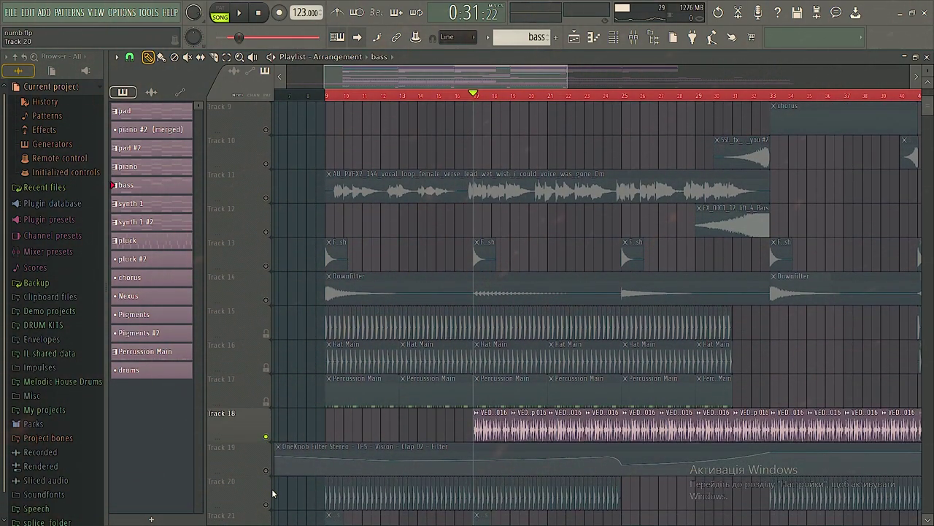
pyautogui.scroll(-2, 282, 455)
pyautogui.scroll(8, 267, 267)
pyautogui.scroll(-5, 267, 267)
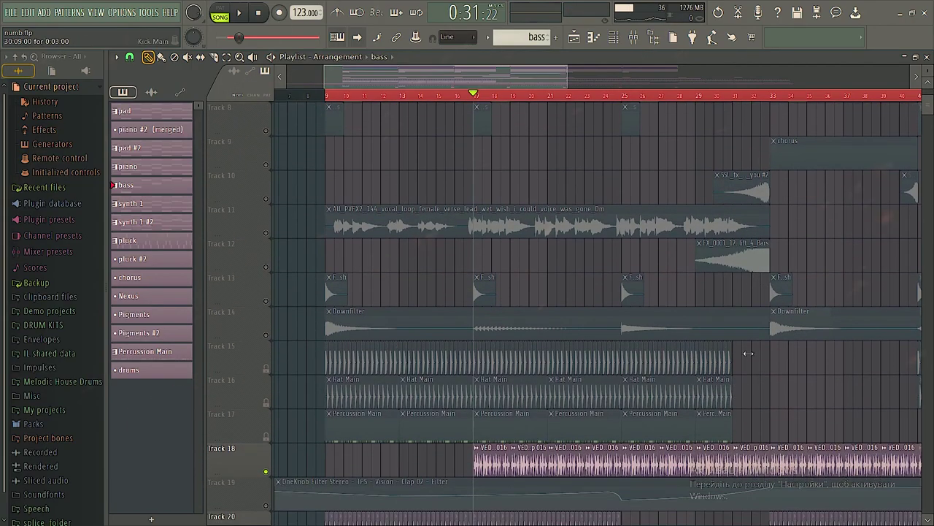
pyautogui.scroll(-2, 922, 79)
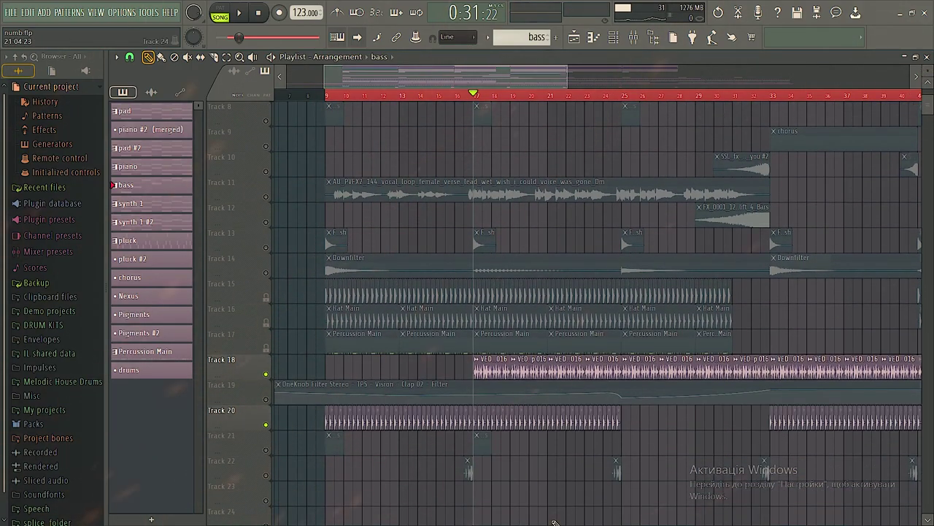
pyautogui.press('space')
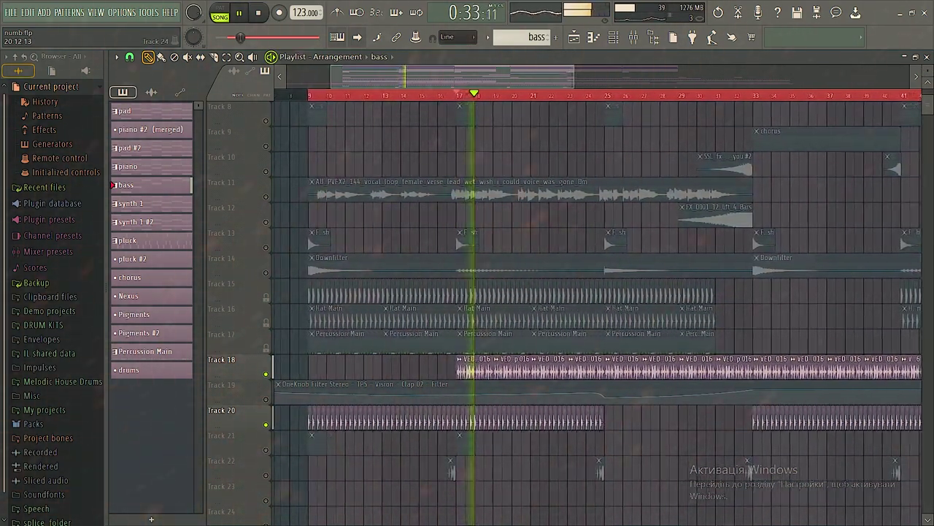
# Set the sidechain mix of Kickstart 2 on the bass mixer track to 84%
pyautogui.press('F9')
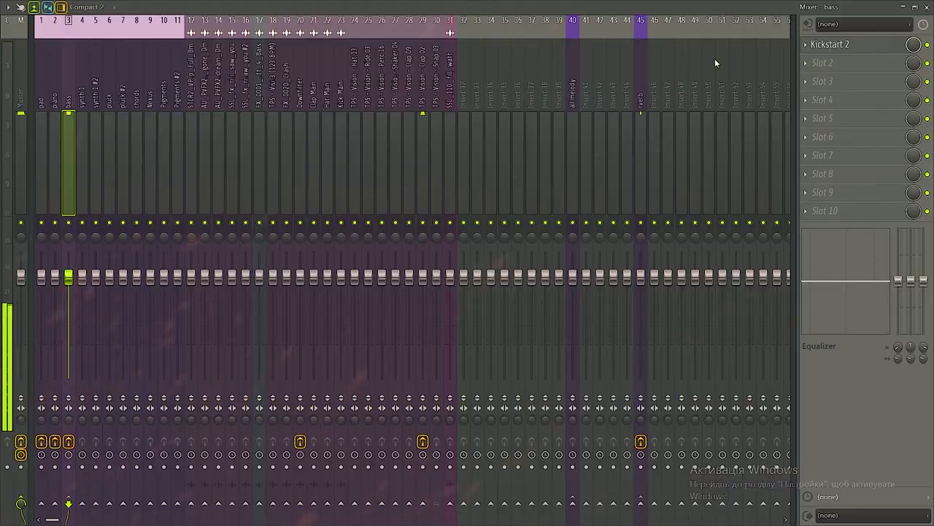
pyautogui.click(861, 44)
pyautogui.press('F9')
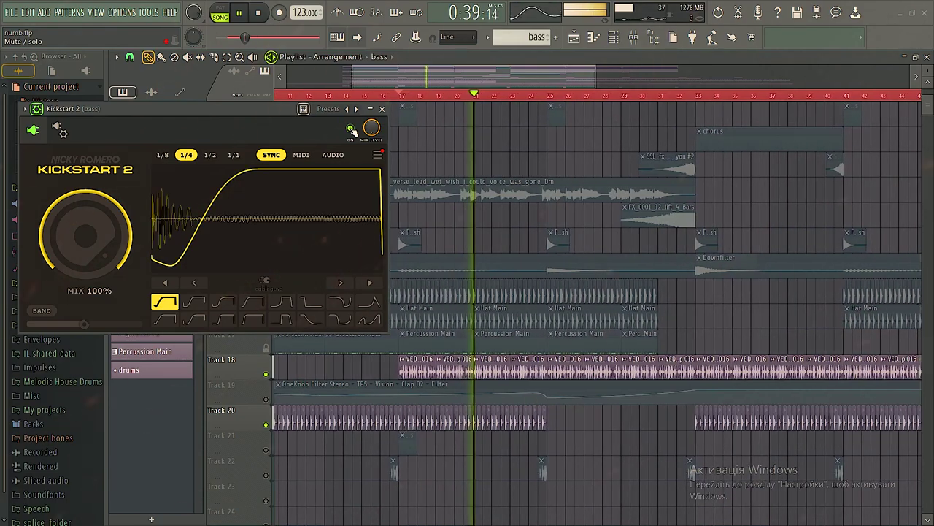
pyautogui.moveTo(62, 203); pyautogui.dragTo(62, 214)
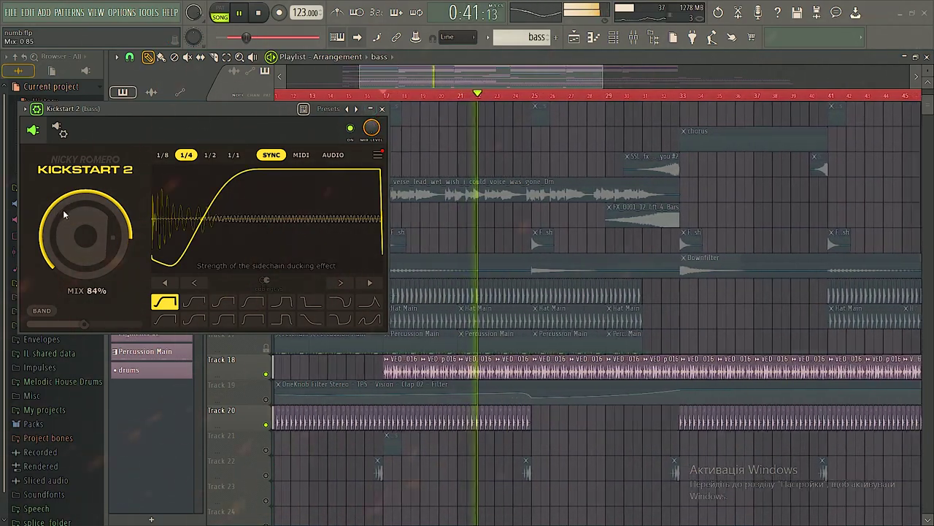
pyautogui.click(382, 109)
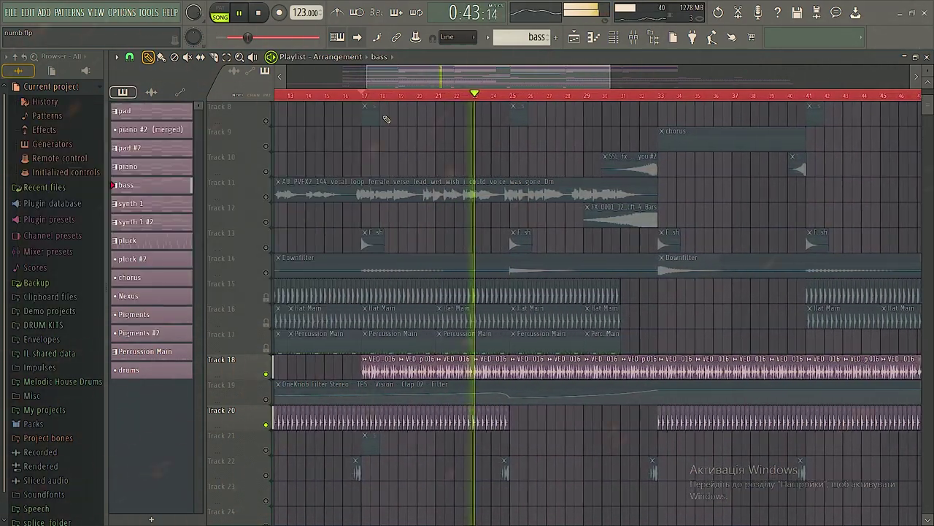